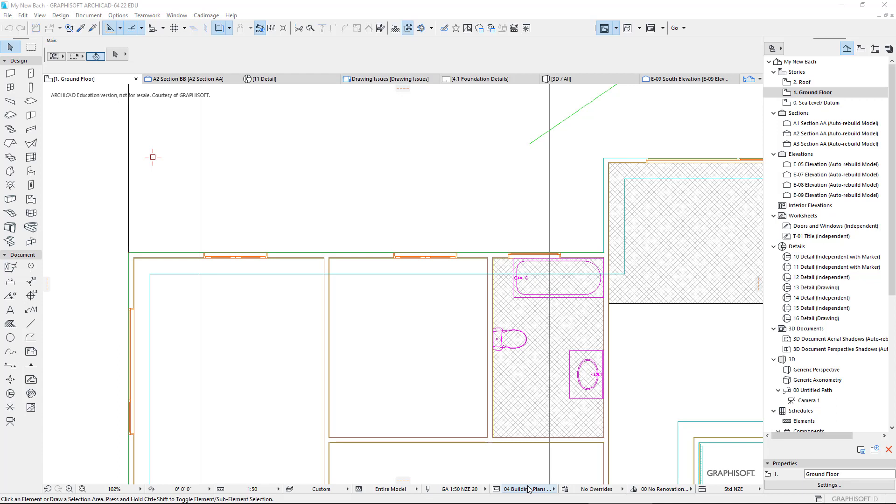
Toggle the Tracker on with Alt+T on the 1. Ground Floor plan.
key(alt+t)
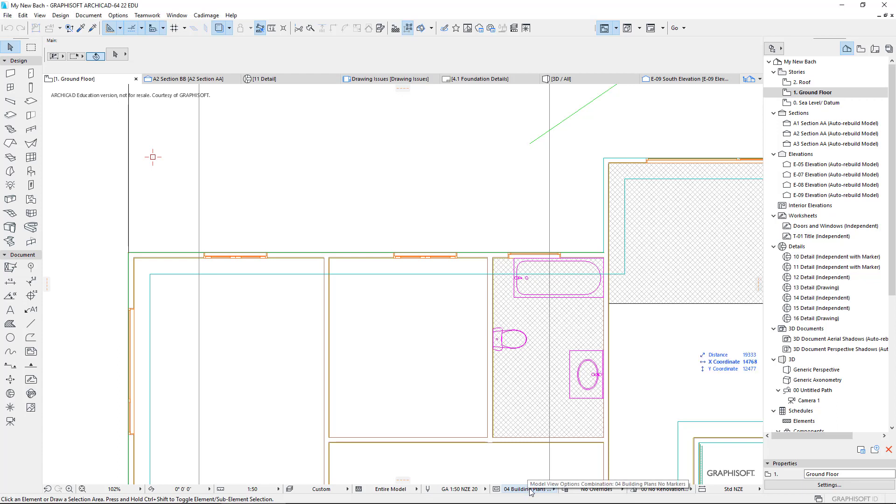
Switch to the 03 Building Plans Markers view combination and select both top-wall windows.
click(530, 489)
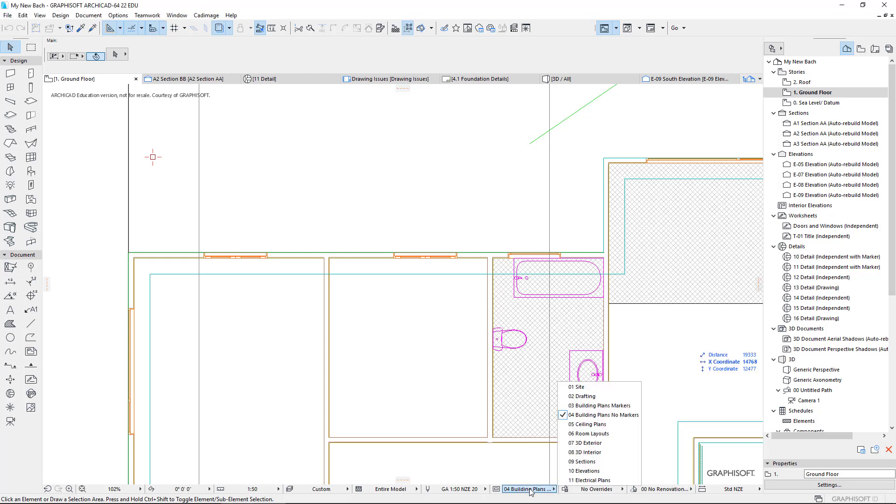
click(616, 406)
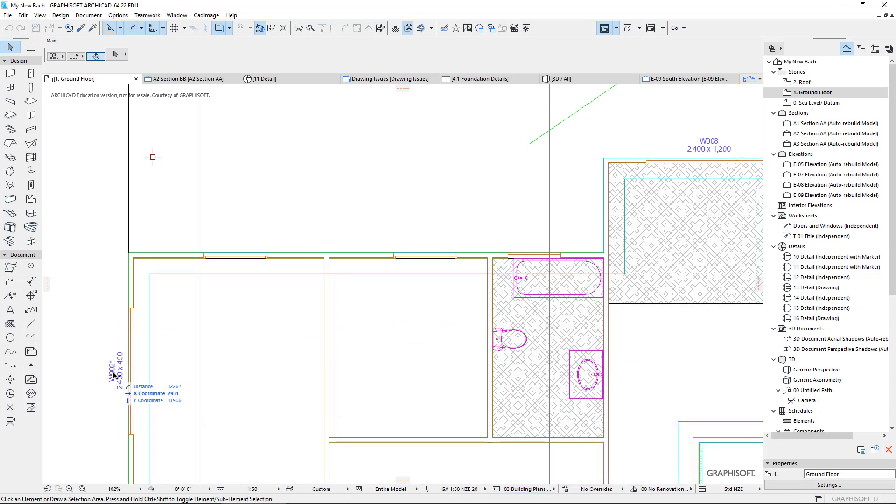
click(255, 257)
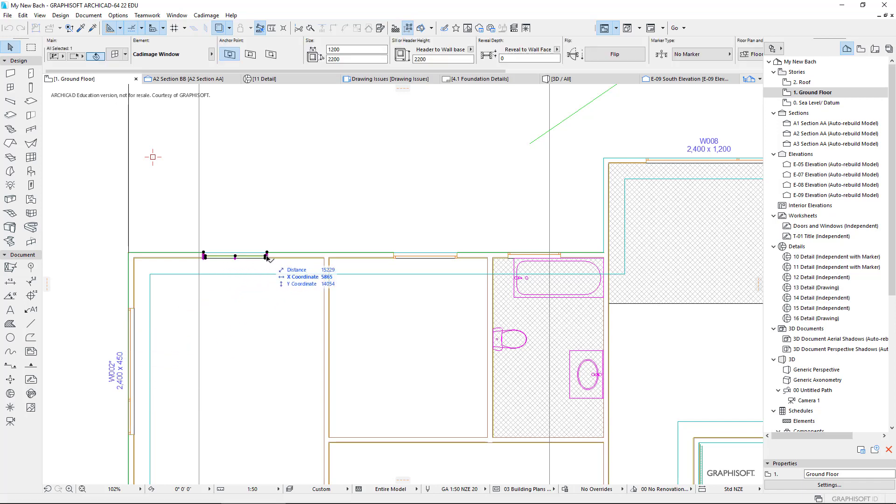
shift+click(395, 256)
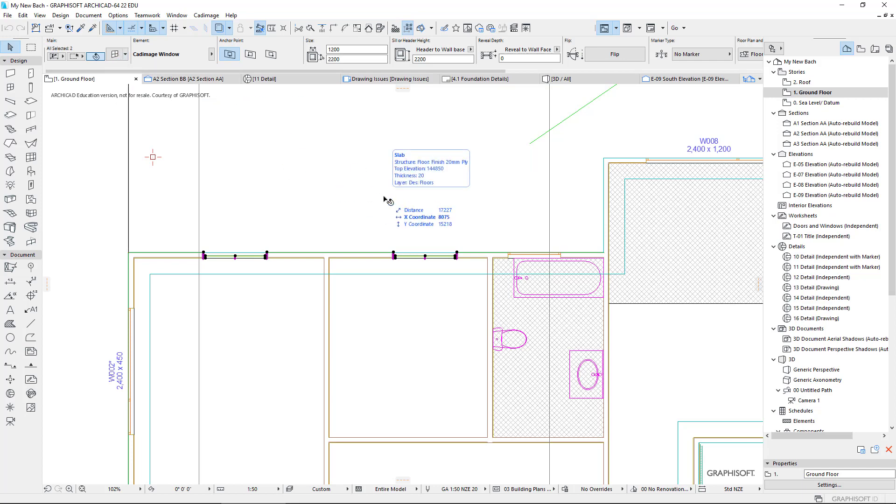
In Window Selection Settings for the two windows, set the Dimension Marker to Window Stamp 22.
key(ctrl+t)
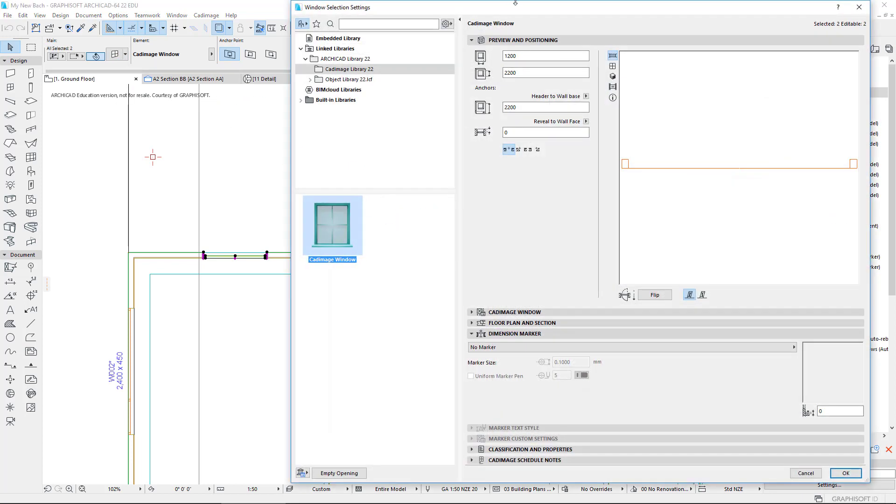
drag(508, 11, 348, 14)
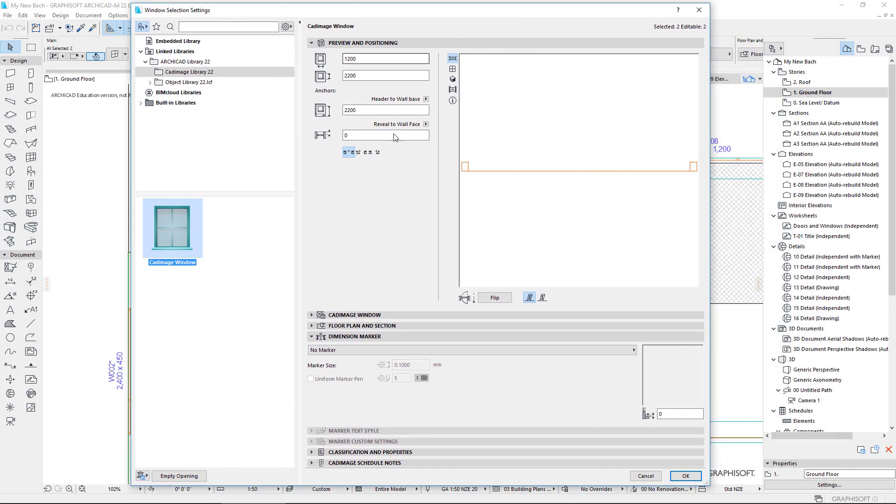
click(316, 339)
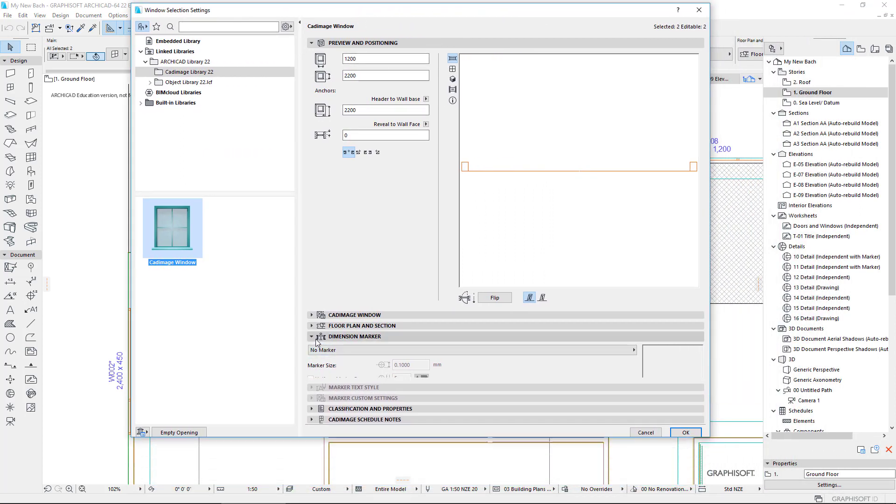
click(314, 338)
click(353, 351)
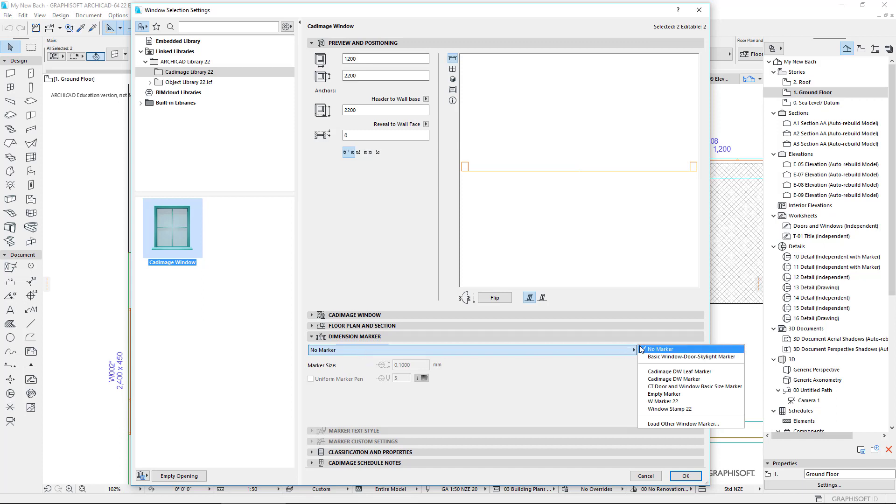
click(674, 372)
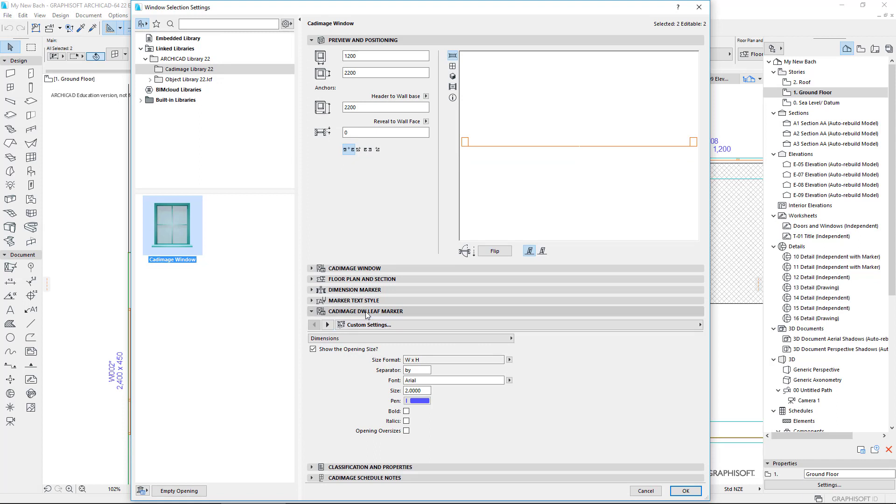
click(347, 290)
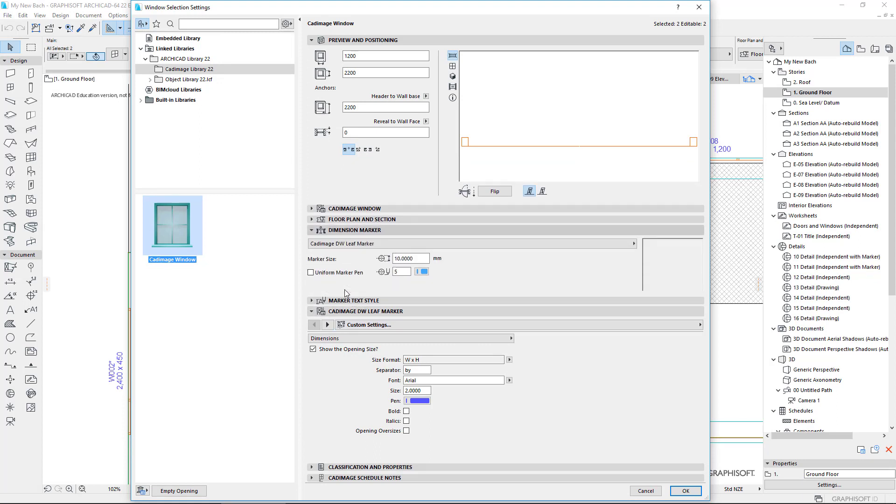
click(419, 220)
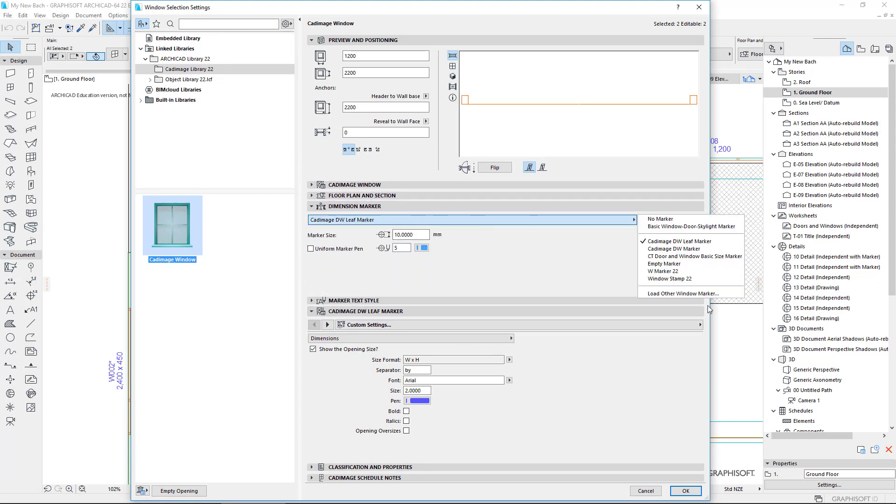
click(700, 279)
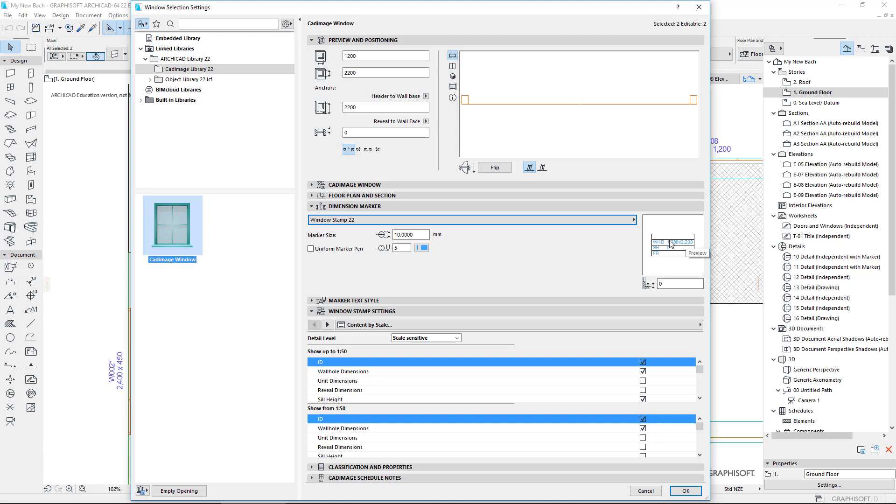
Untick Wallhole Dimensions, Sill Height and Fire Rating in the stamp's Content by Scale.
click(643, 372)
scroll(643, 376, down, 1)
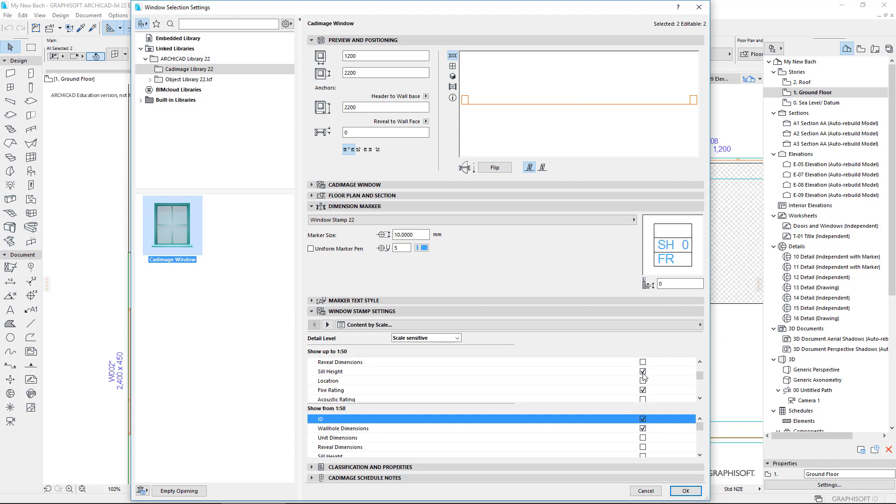
click(643, 372)
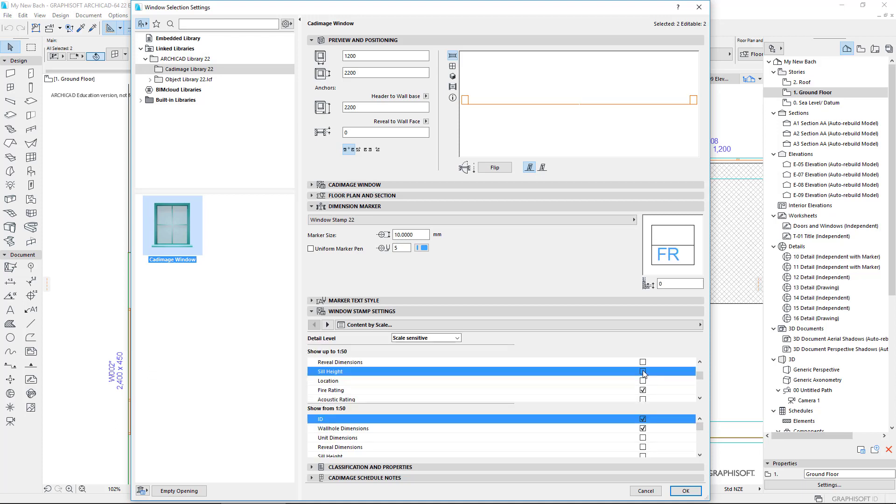
scroll(649, 377, down, 1)
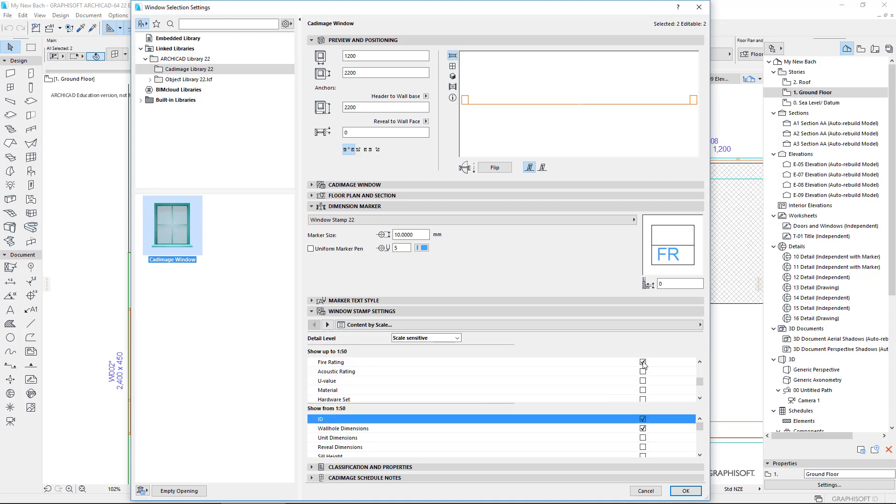
click(642, 363)
scroll(662, 376, up, 3)
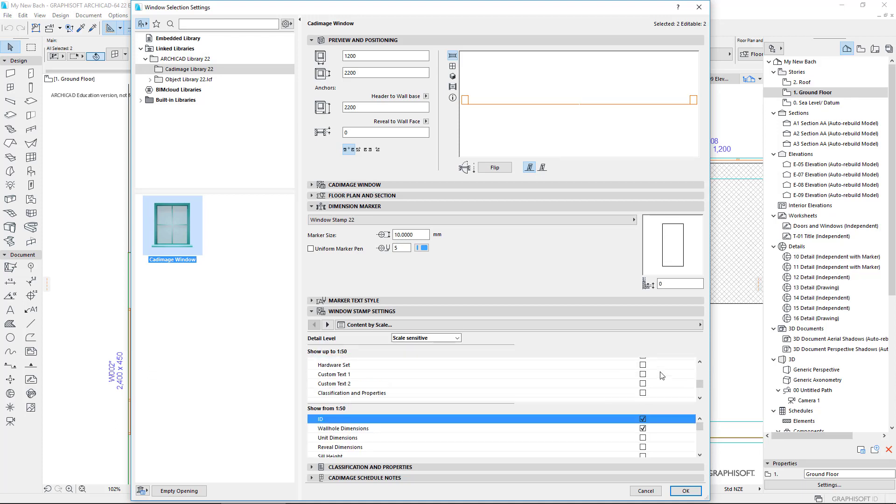
click(643, 428)
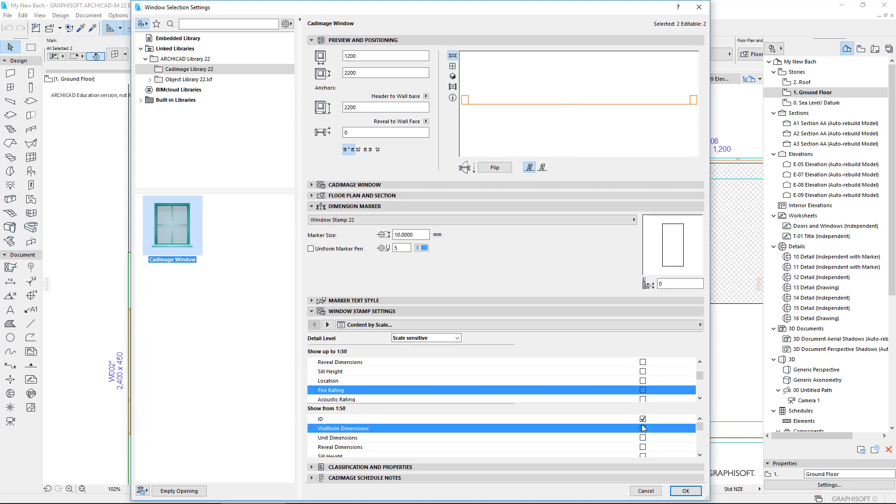
Enable Custom Text 1 from 1:50 and Custom Text 2 up to 1:50.
scroll(637, 432, down, 4)
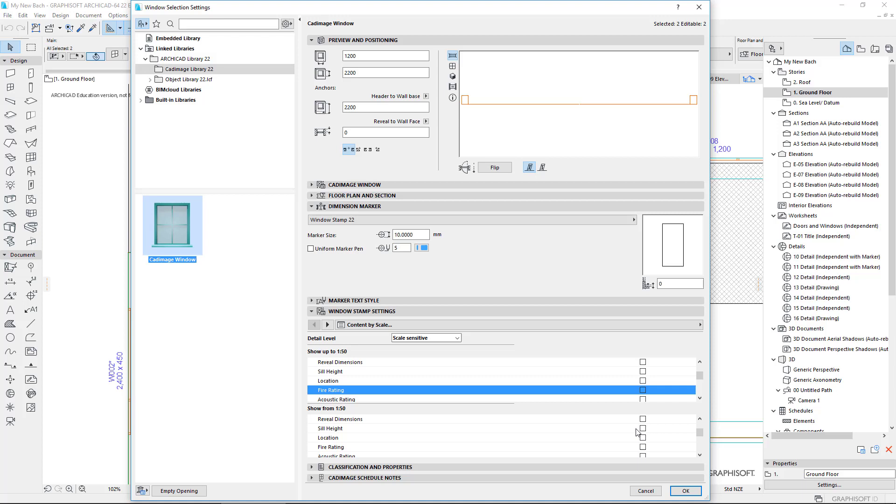
scroll(637, 432, down, 1)
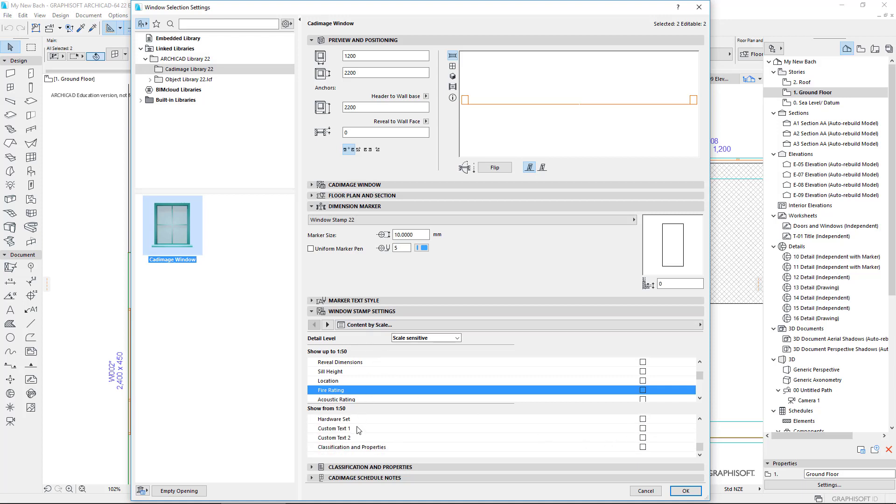
click(644, 429)
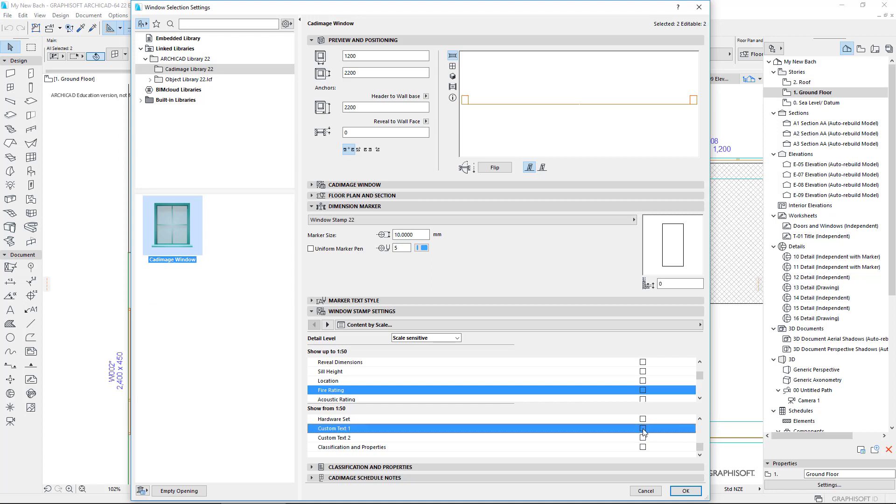
scroll(643, 373, down, 3)
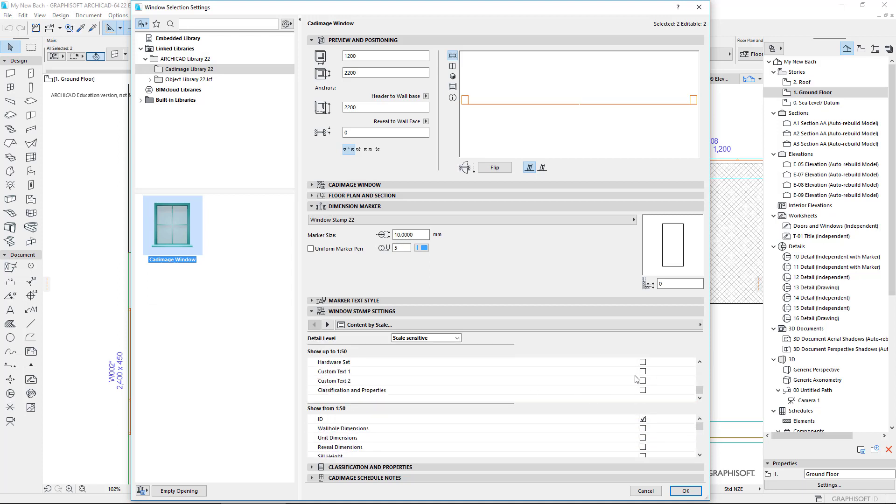
click(642, 381)
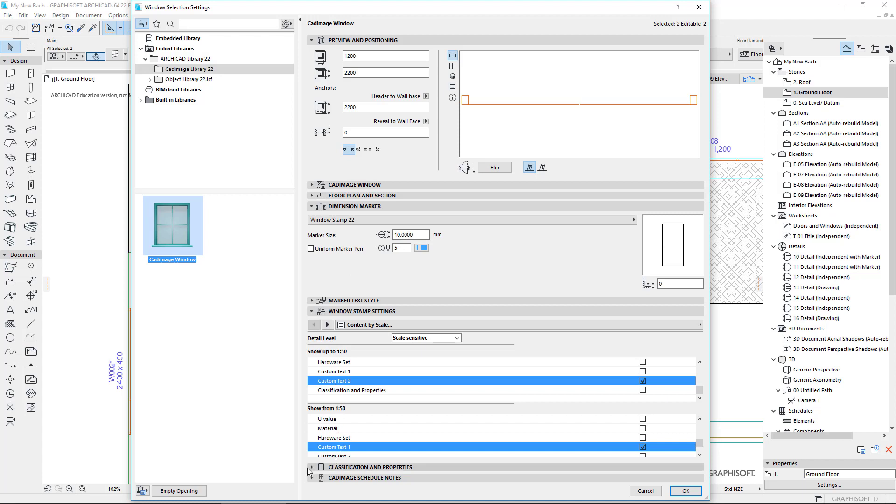
On the Content 3 page, change Custom Text 1's item name to 2/90x45 SG8 and confirm.
click(359, 327)
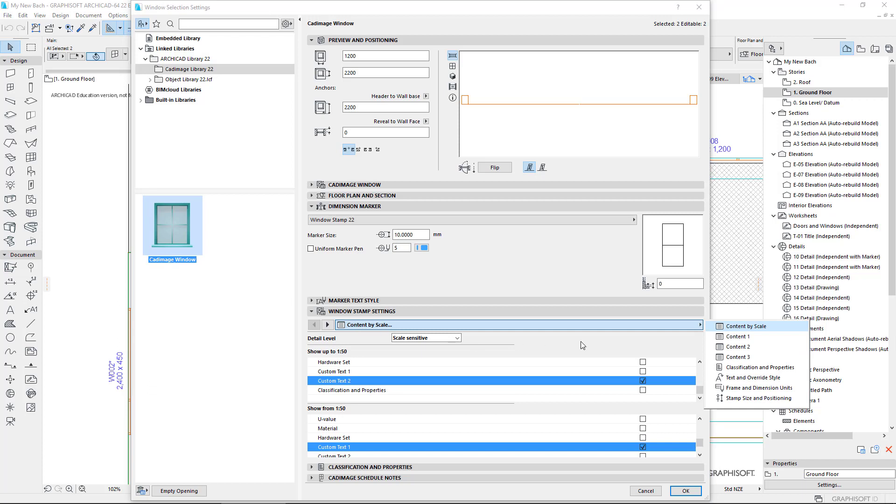
click(747, 357)
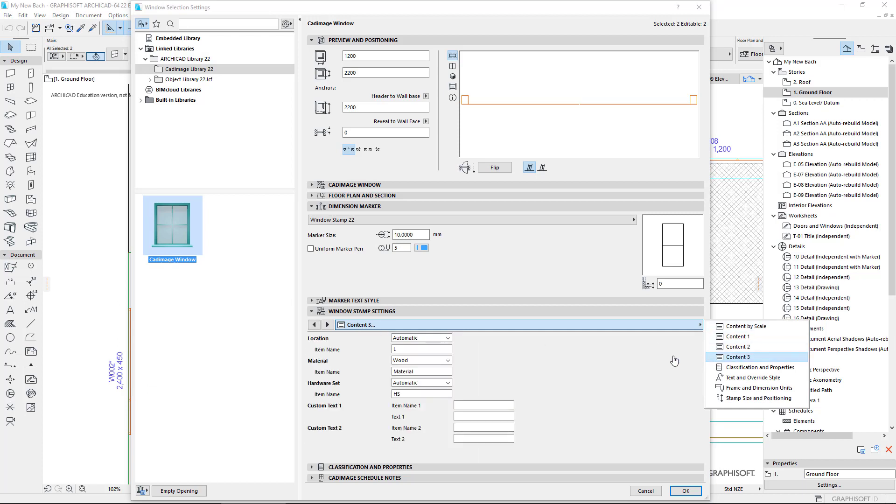
click(469, 406)
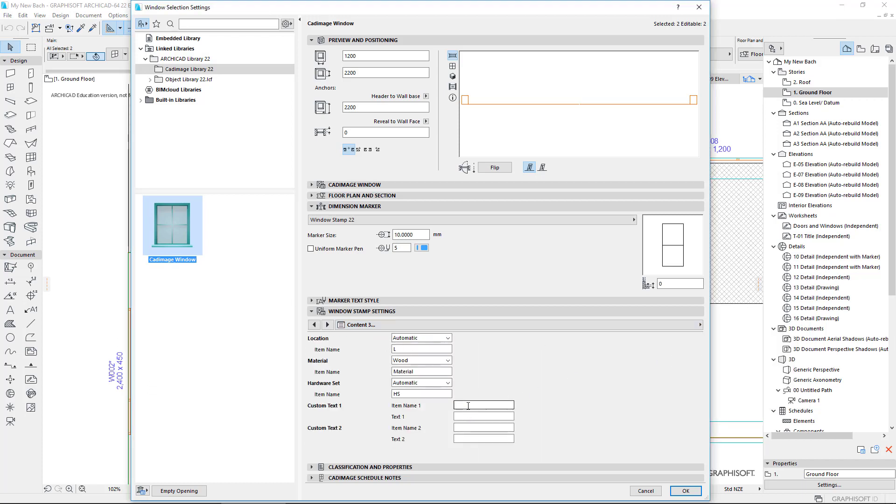
click(468, 406)
text(2/94x45 SG8)
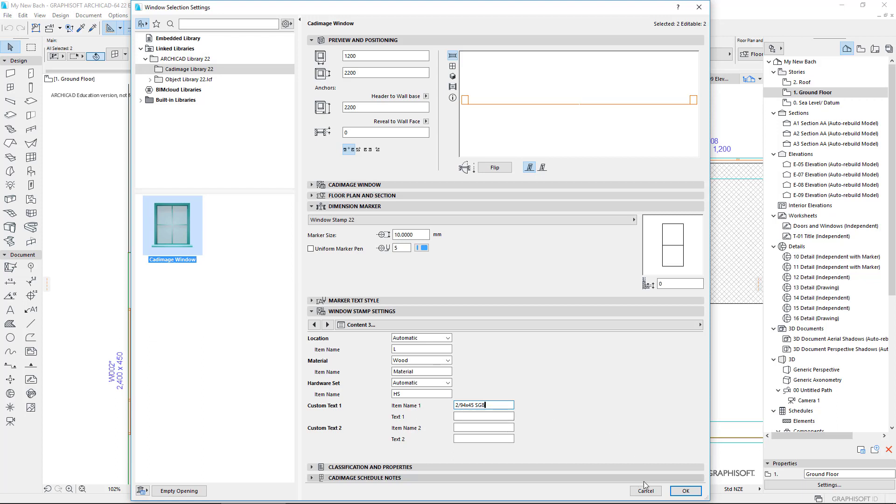
key(Return)
click(470, 405)
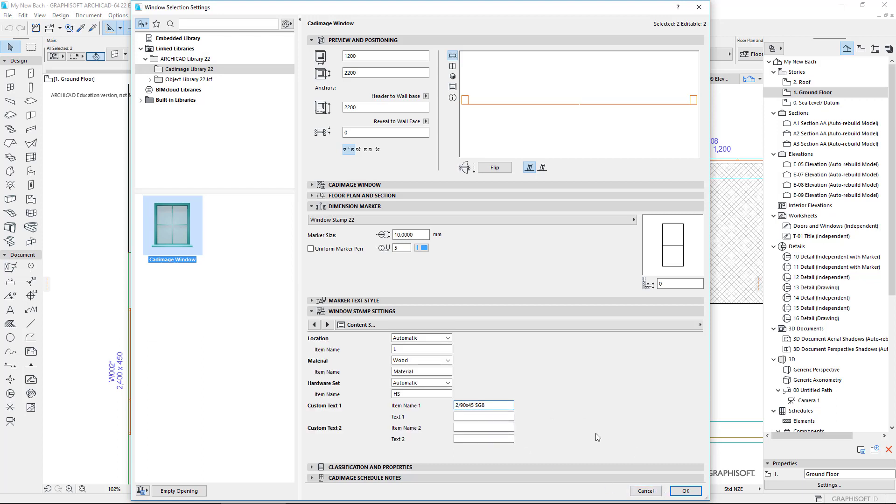
click(685, 491)
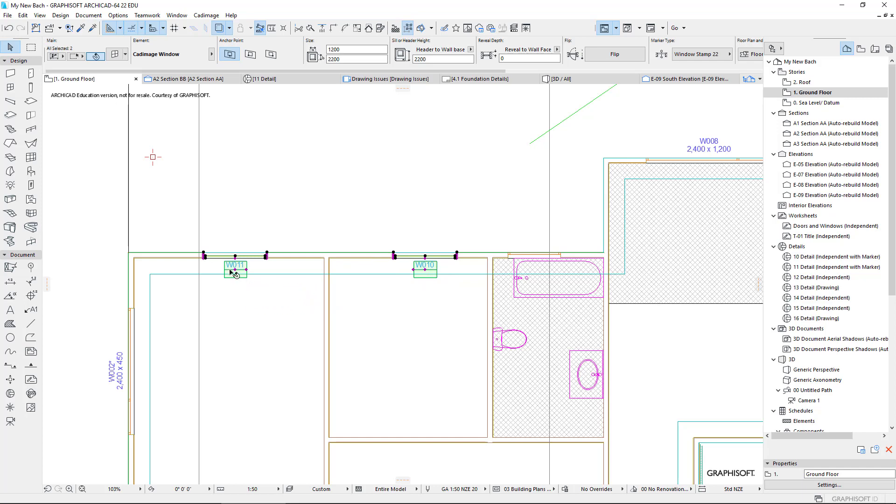
Zoom in and stretch the W011 stamp up so it sits above the top wall.
scroll(241, 275, up, 3)
click(243, 270)
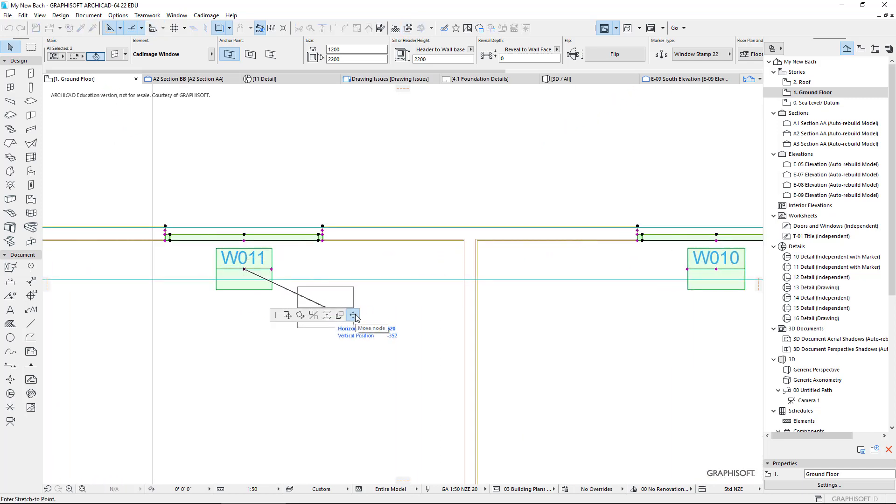
click(249, 192)
click(263, 196)
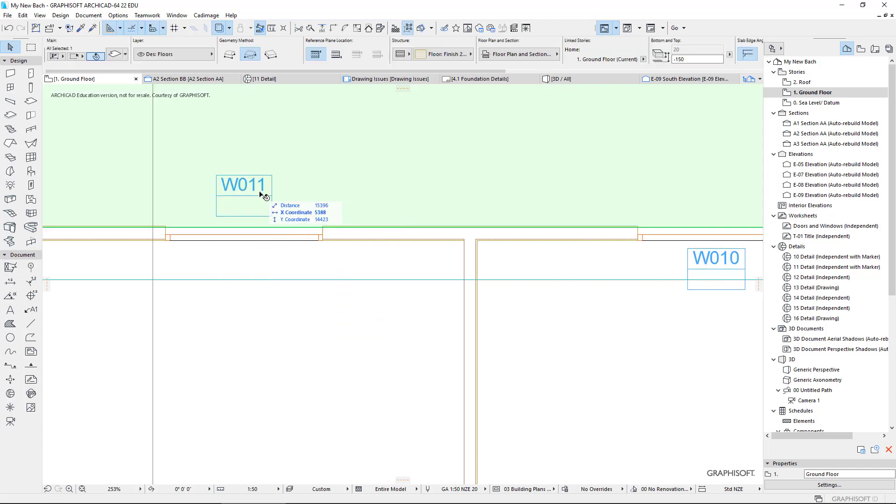
click(260, 193)
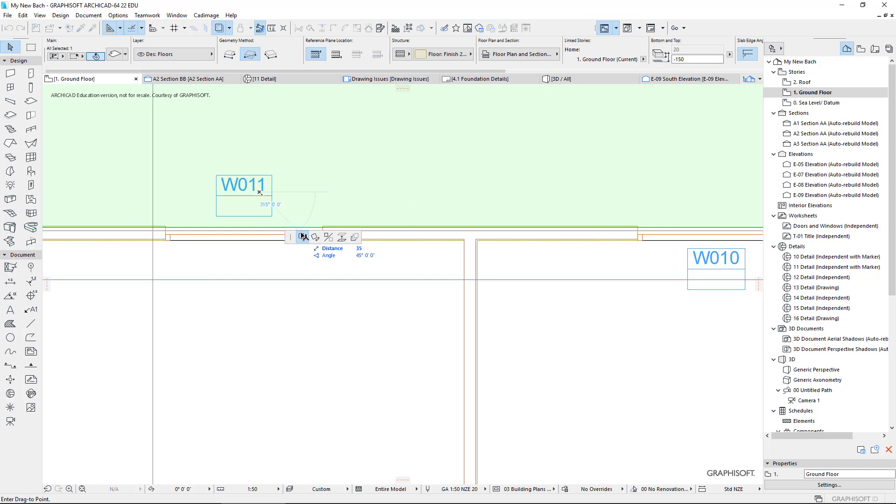
Cancel the accidental slab move and select windows W011 and W010.
key(Escape)
click(320, 238)
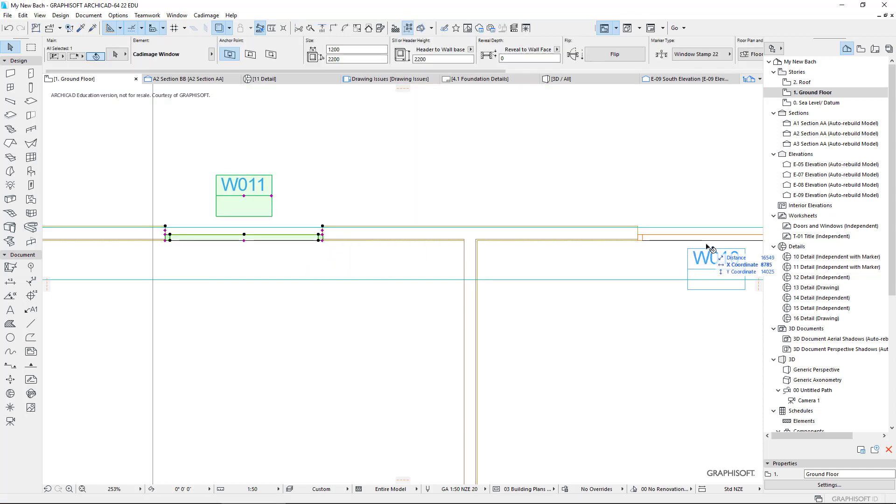
shift+click(642, 238)
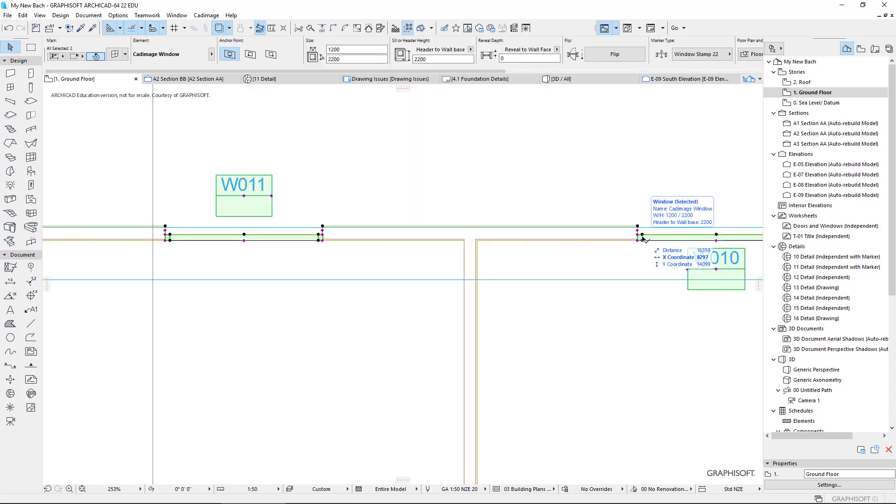
Move the lintel text 2/90x45 SG8 from Custom Text 1's Item Name 1 into Text 1 and apply.
key(ctrl+t)
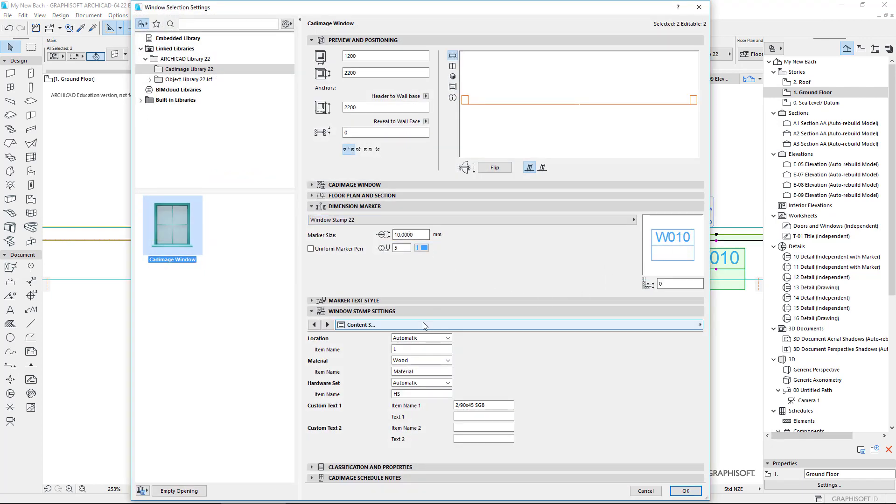
click(486, 403)
drag(497, 405, 427, 407)
key(ctrl+c)
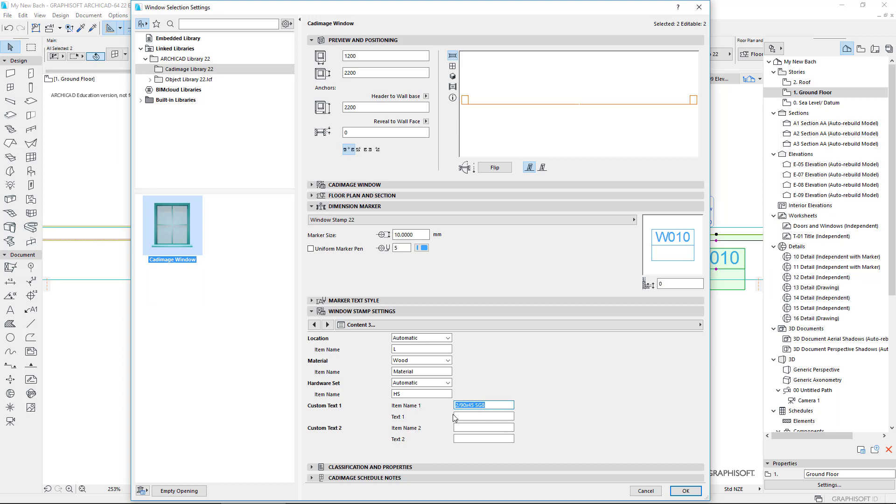
key(Delete)
click(473, 417)
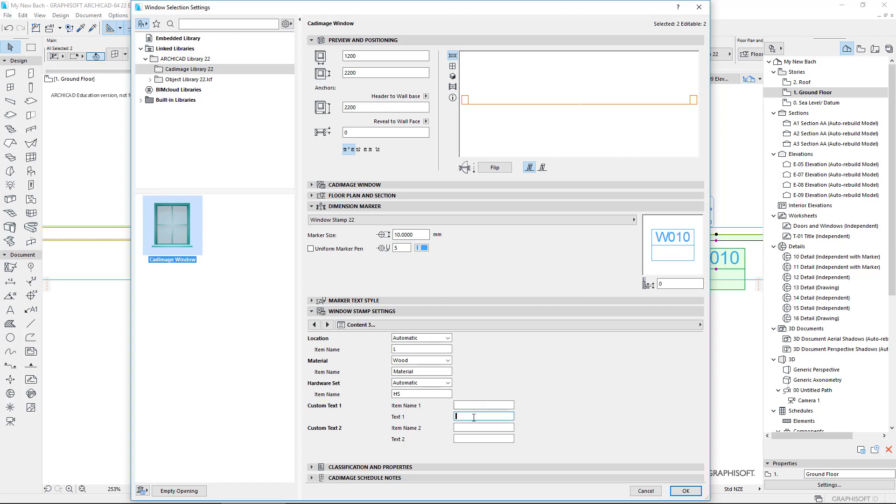
key(ctrl+v)
click(686, 490)
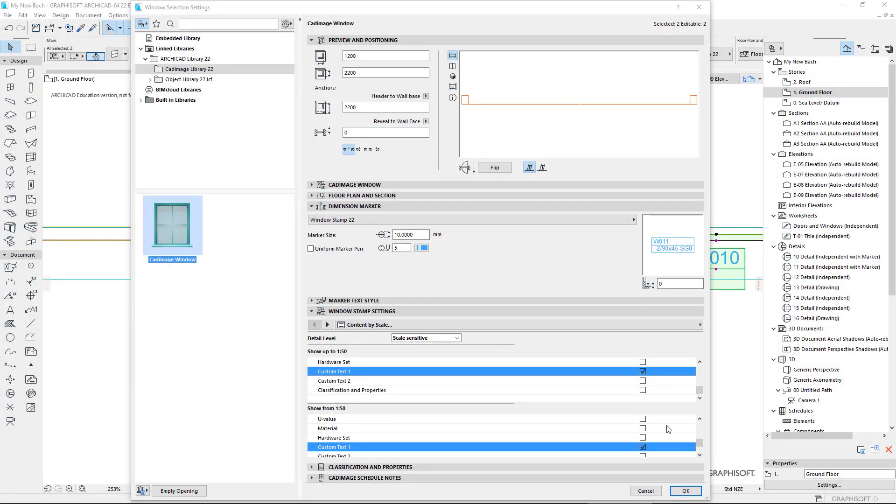
click(675, 494)
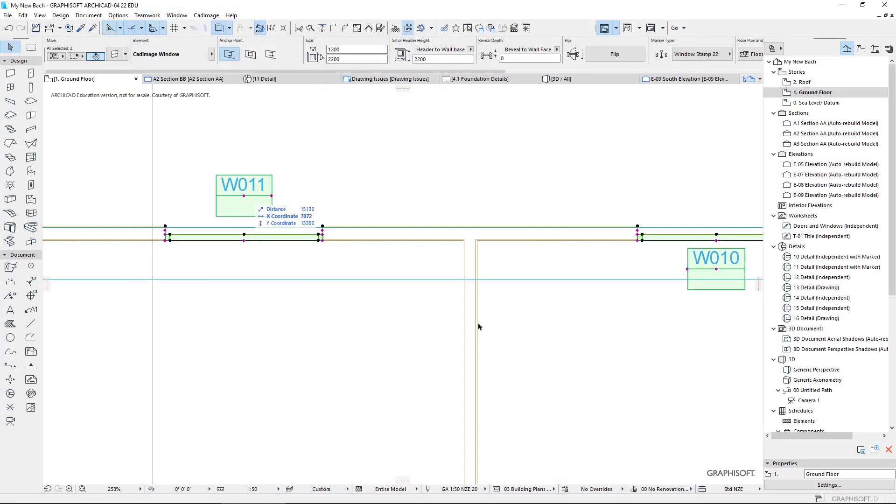
Set the stamp's Detail Box Alignment to centre under Text and Override Style.
double_click(231, 192)
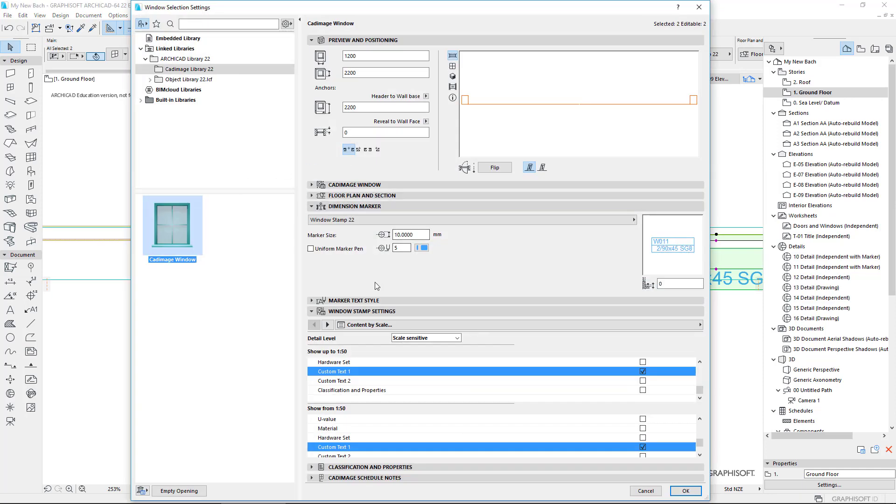
click(312, 206)
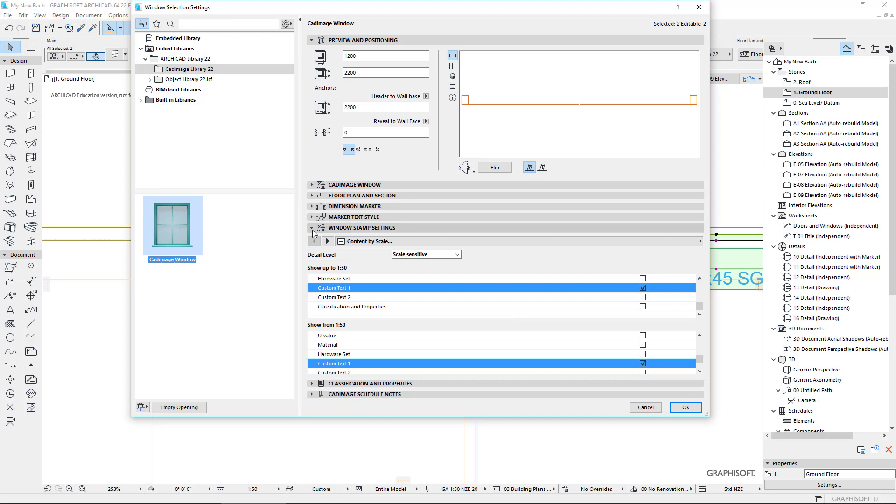
click(312, 217)
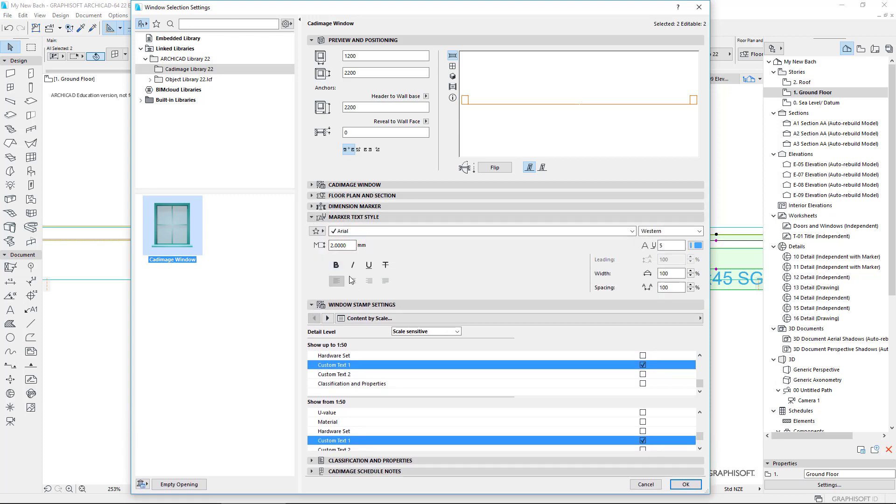
click(369, 319)
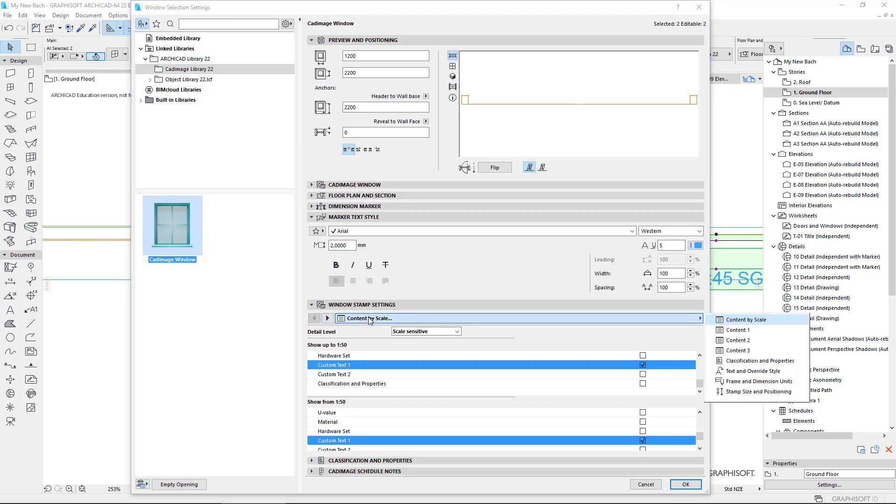
click(752, 371)
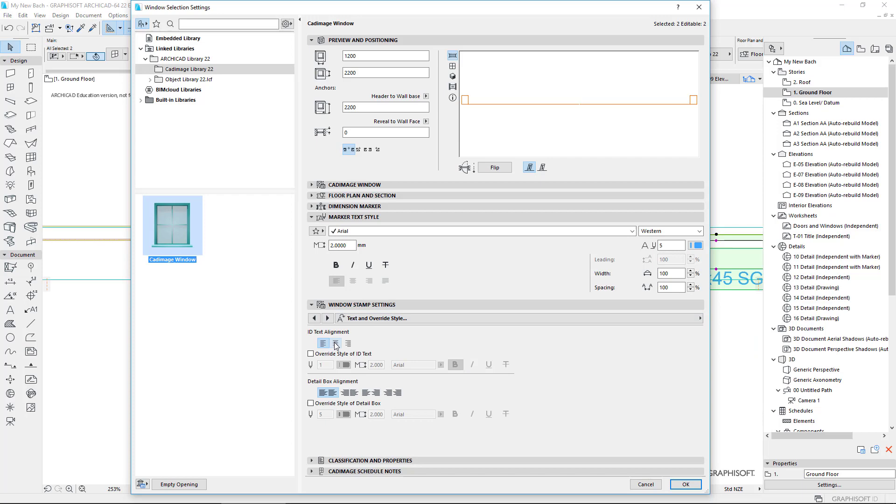
click(350, 393)
click(685, 484)
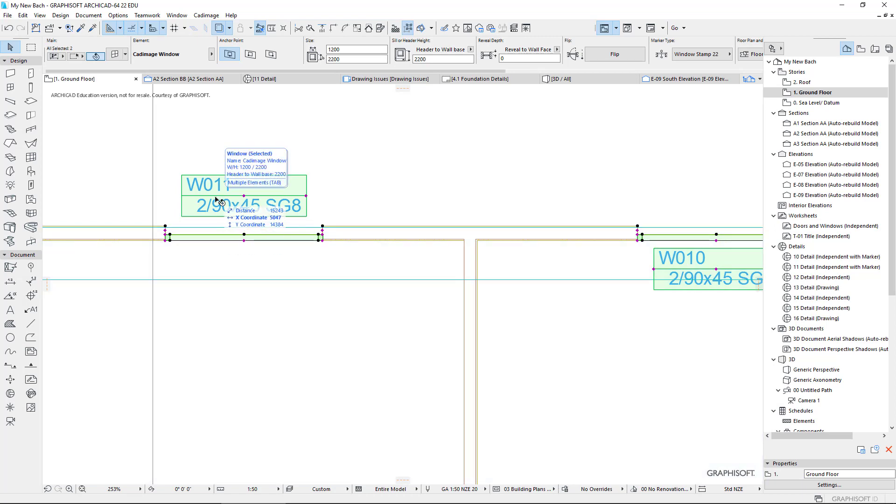
Set the window ID Text Alignment to centre and apply.
double_click(216, 200)
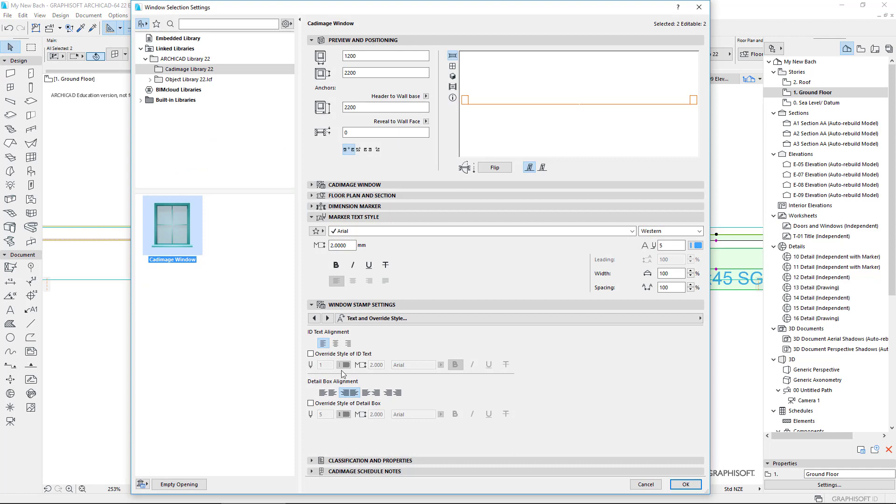
click(336, 344)
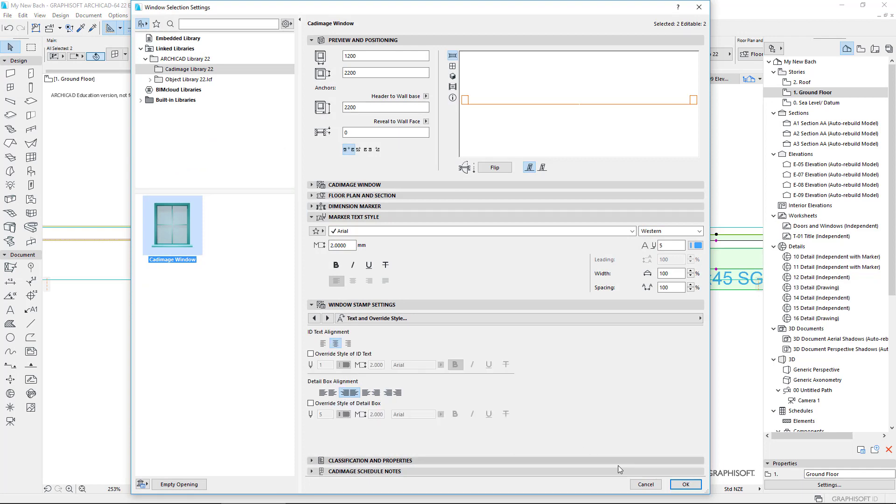
click(675, 483)
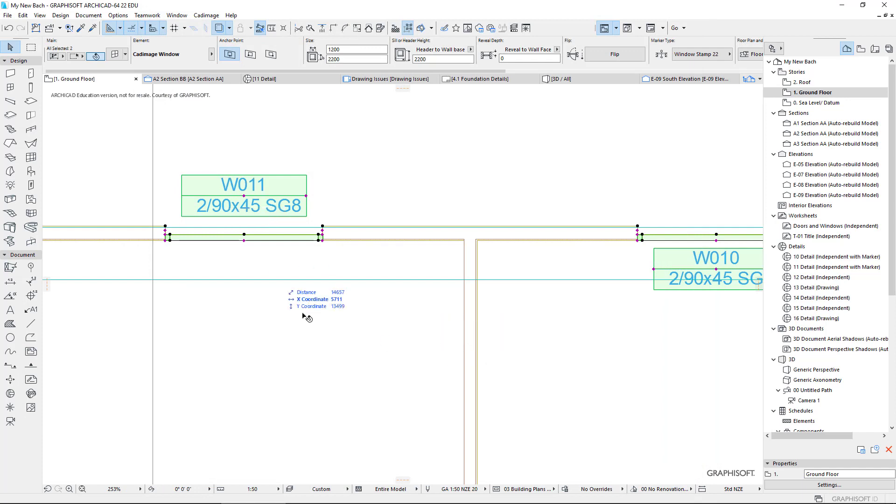
Stretch the W010 stamp up above the top wall, level with the W011 stamp.
scroll(301, 320, down, 2)
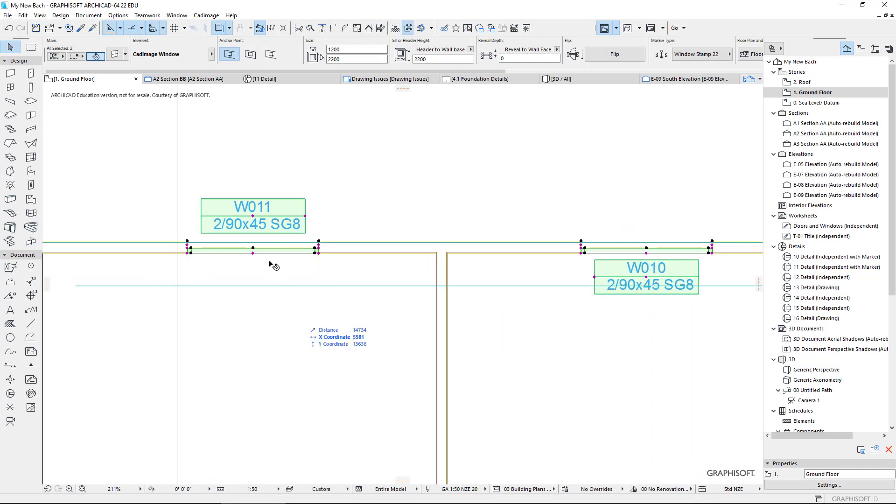
click(592, 325)
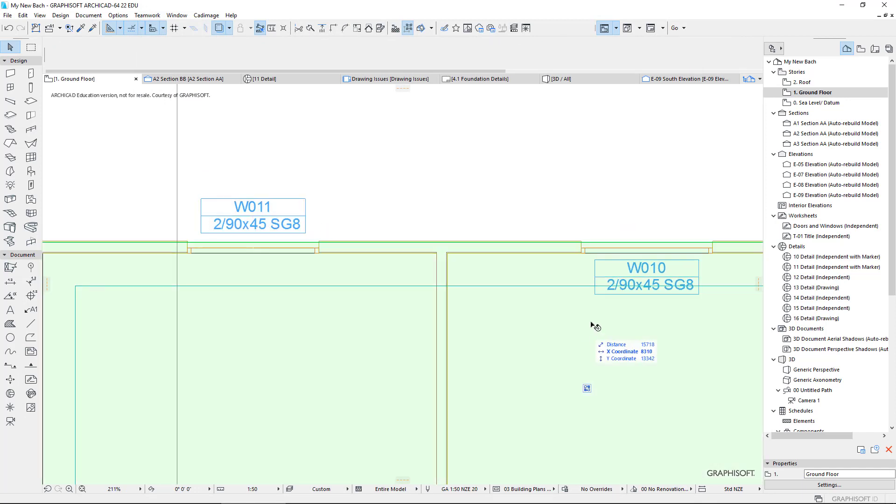
click(644, 281)
key(Escape)
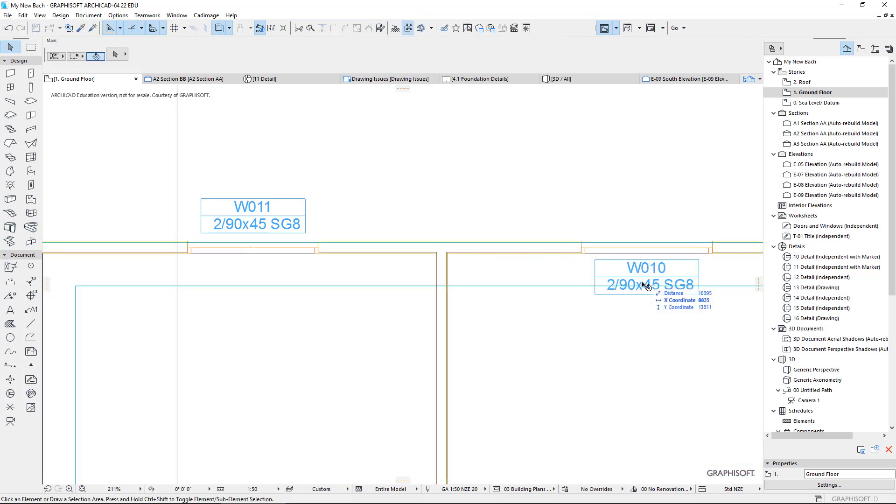
click(649, 279)
click(647, 277)
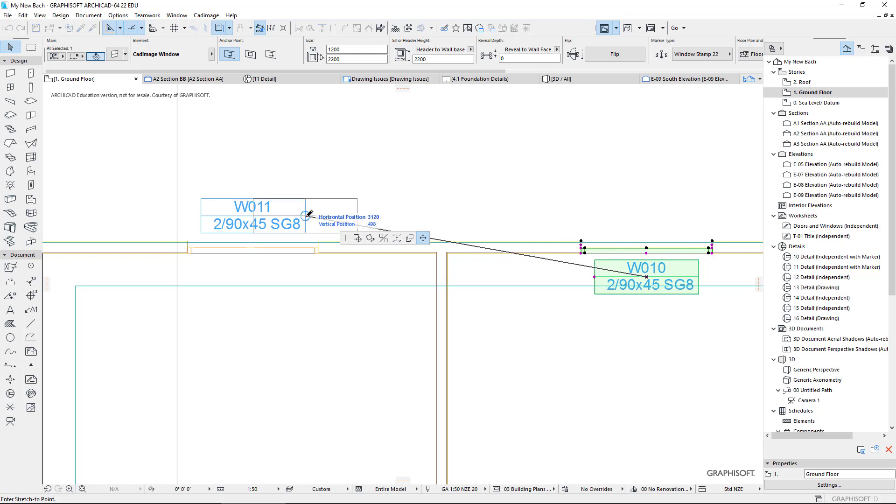
click(650, 214)
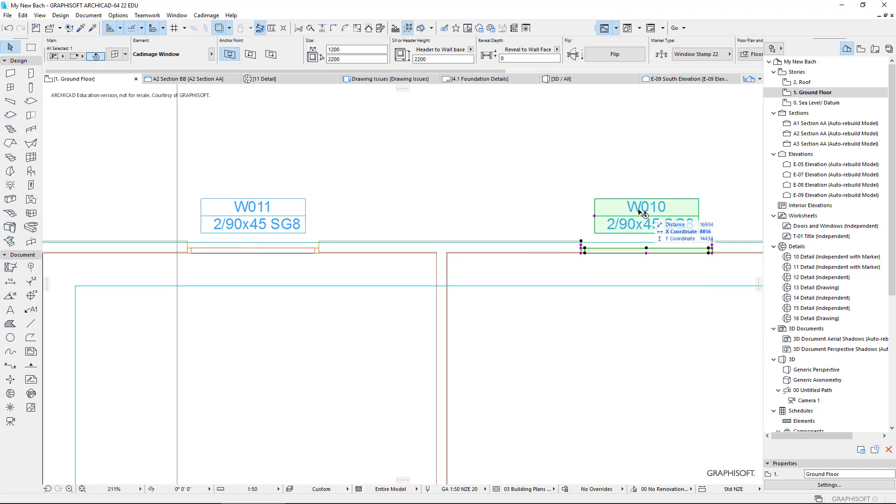